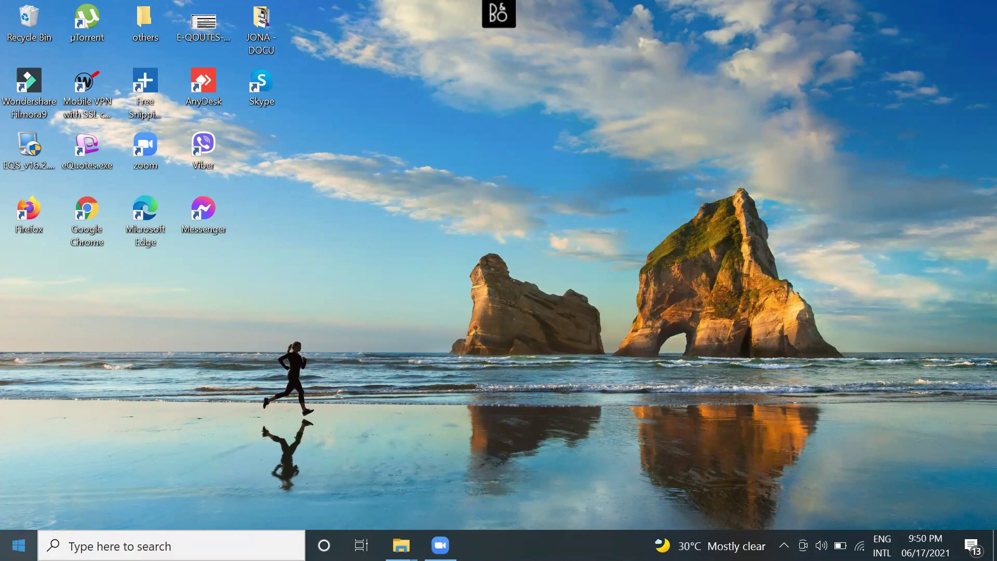
Open Windows Settings from the Start menu and go to the System category.
{"action": "left_click", "coordinate": [19, 546]}
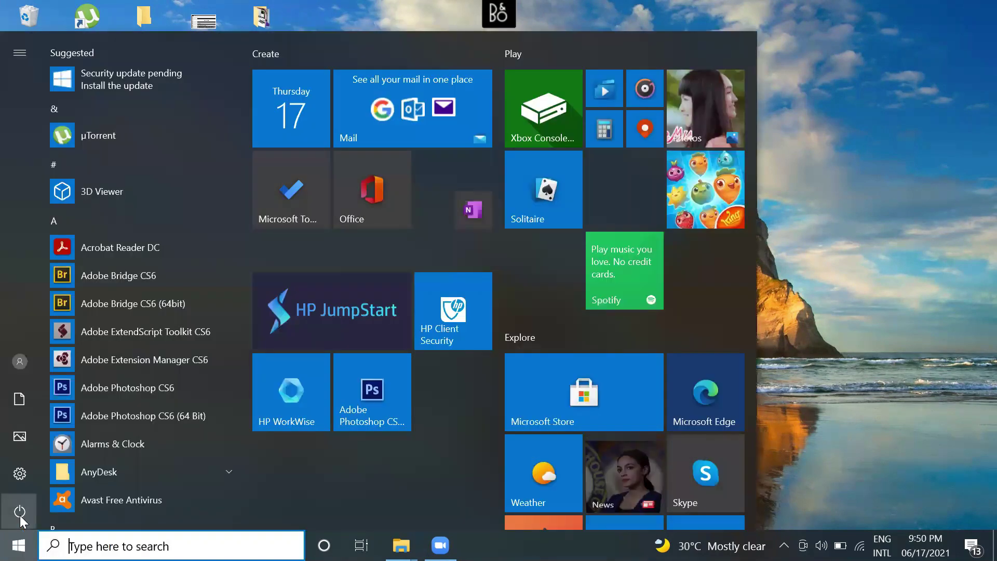
{"action": "left_click", "coordinate": [21, 473]}
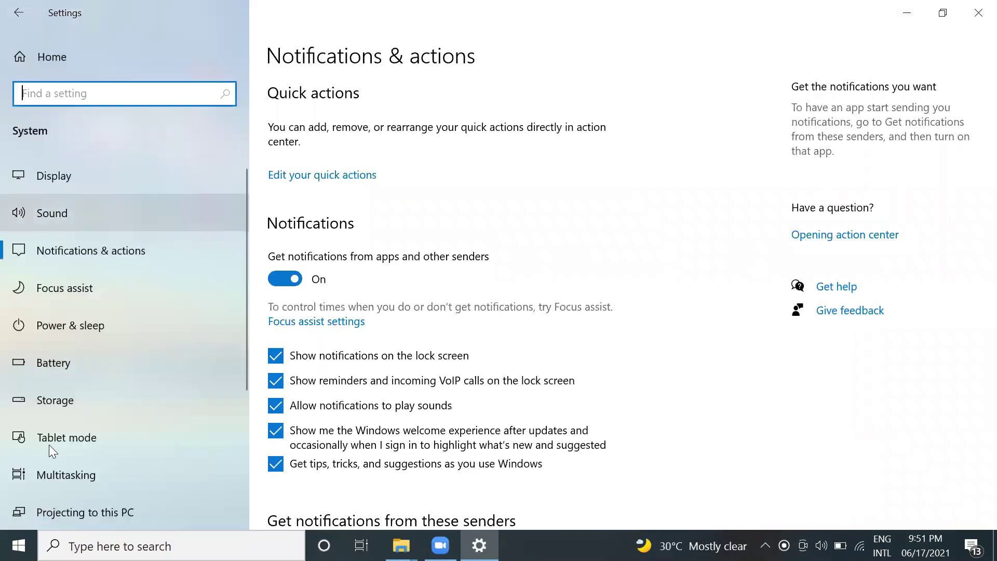
{"action": "scroll", "coordinate": [49, 445], "scroll_direction": "down", "scroll_amount": 3}
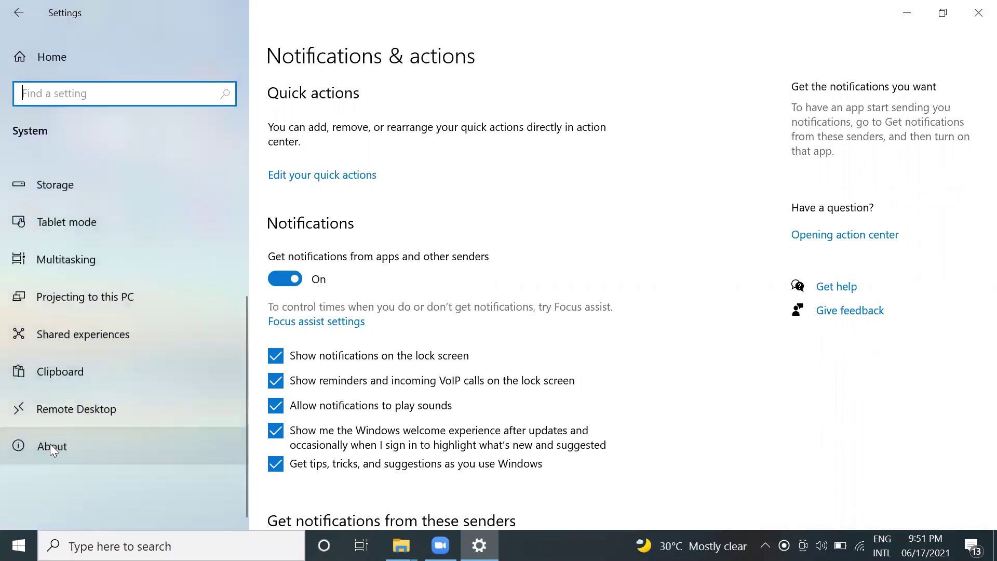
Review the About page's Device and Windows specifications, then close Settings.
{"action": "left_click", "coordinate": [51, 446]}
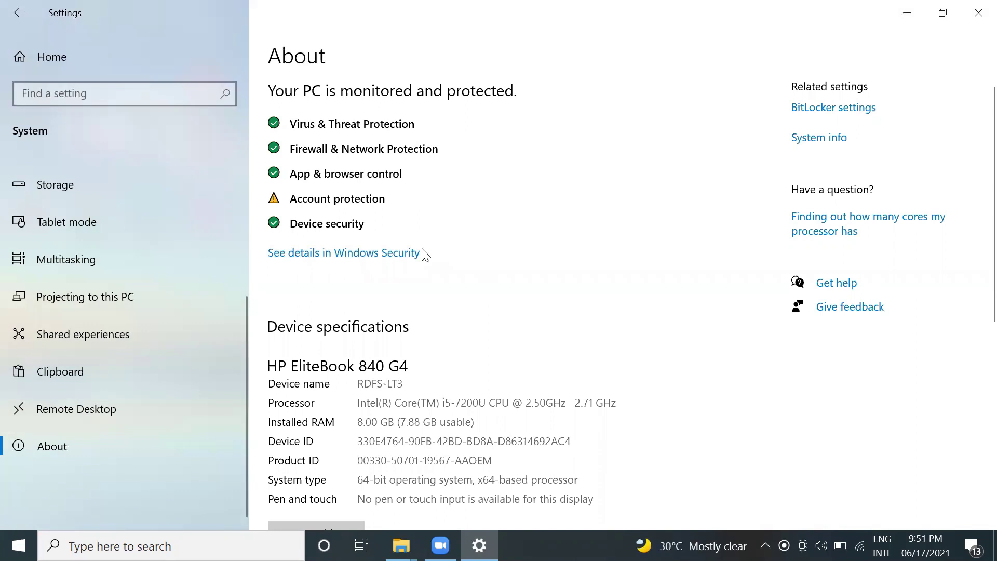
{"action": "scroll", "coordinate": [343, 265], "scroll_direction": "down", "scroll_amount": 1}
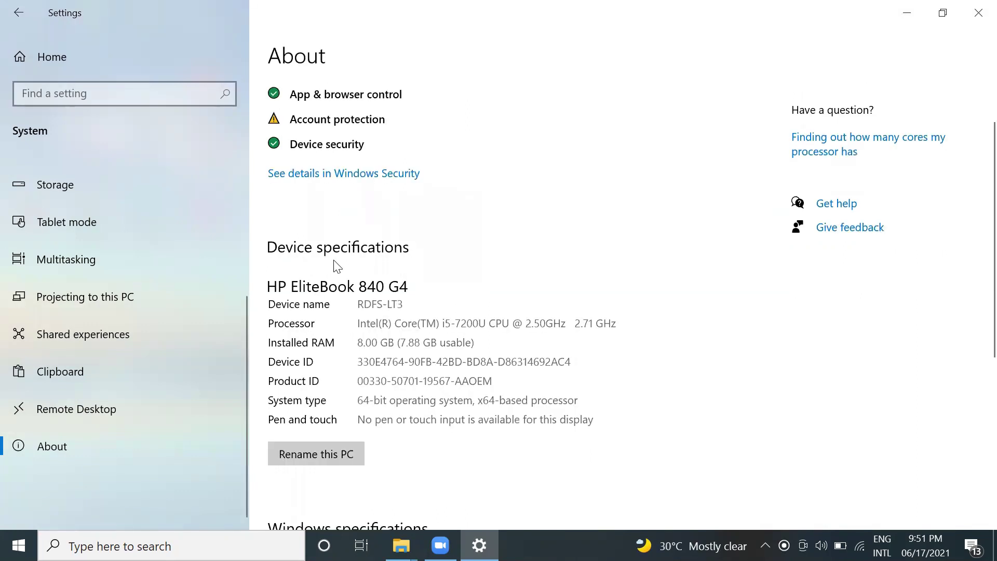
{"action": "scroll", "coordinate": [343, 258], "scroll_direction": "down", "scroll_amount": 1}
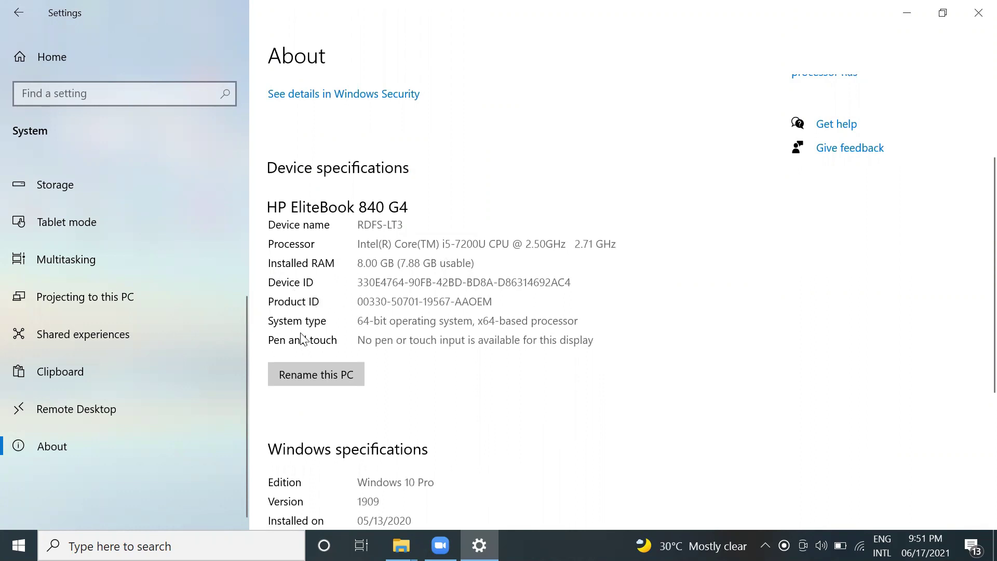
{"action": "scroll", "coordinate": [306, 338], "scroll_direction": "down", "scroll_amount": 2}
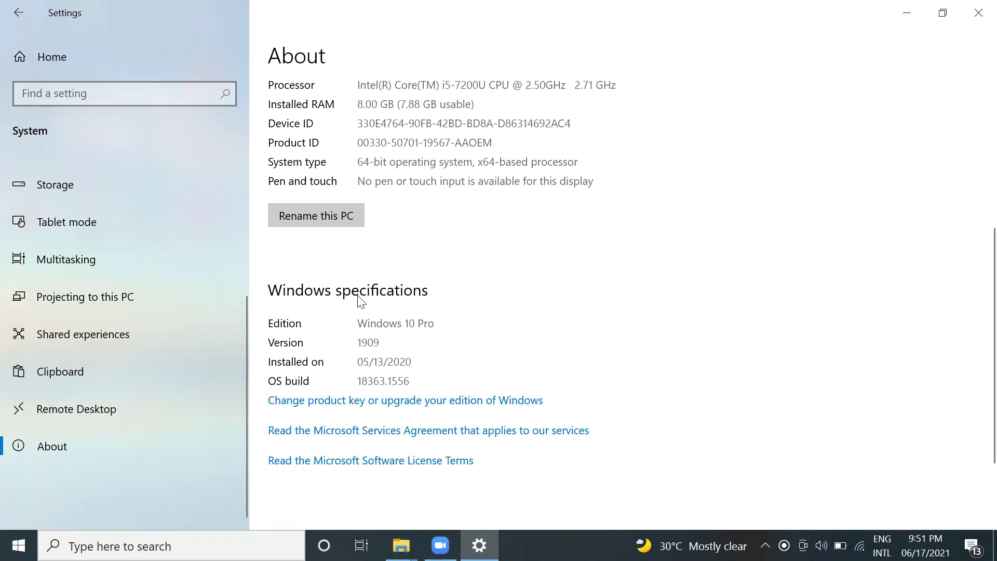
{"action": "left_click", "coordinate": [976, 16]}
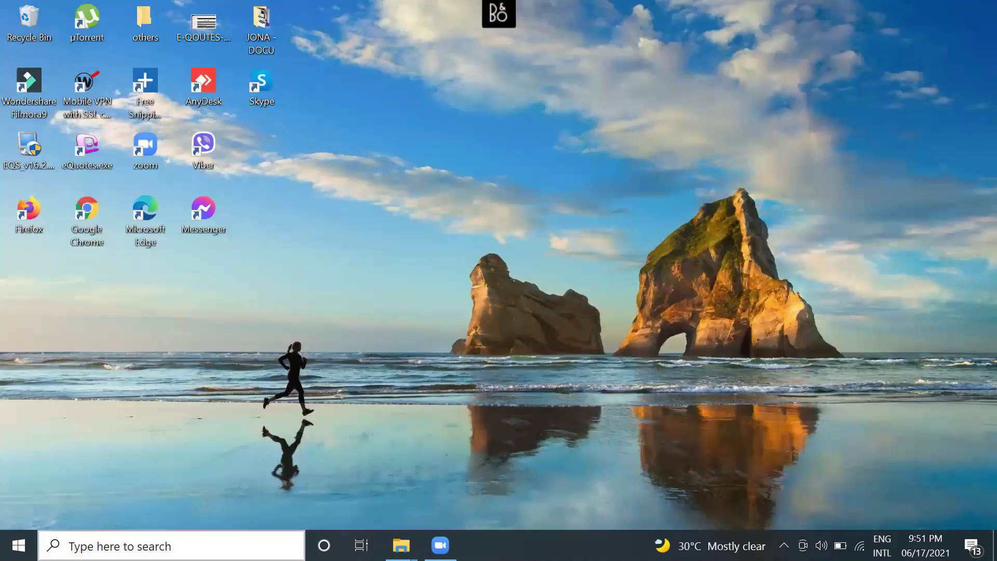
Search for "system information" so the System Information app shows as Best match.
{"action": "left_click", "coordinate": [117, 546]}
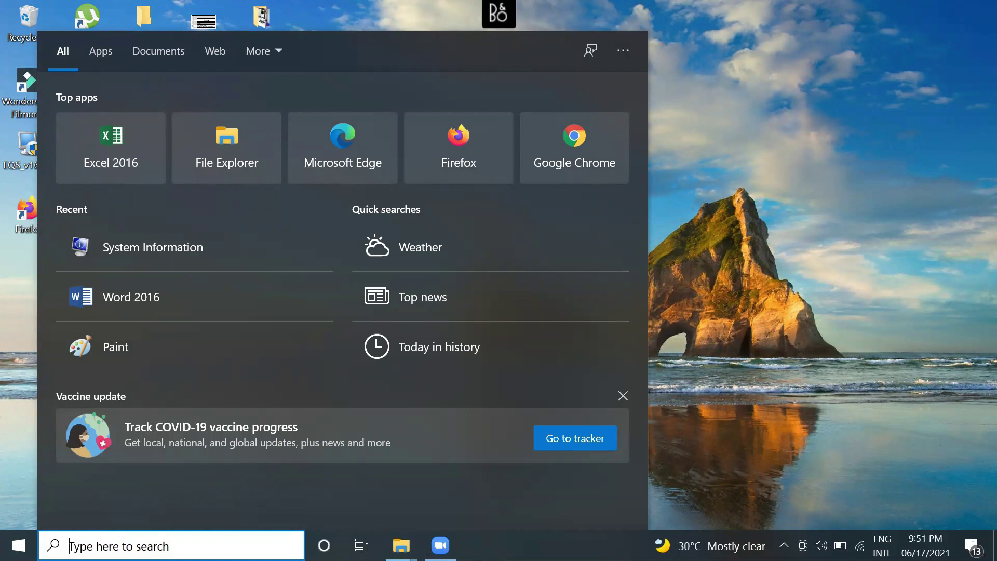
{"action": "type", "text": "syt"}
{"action": "key", "text": "BackSpace"}
{"action": "type", "text": "s"}
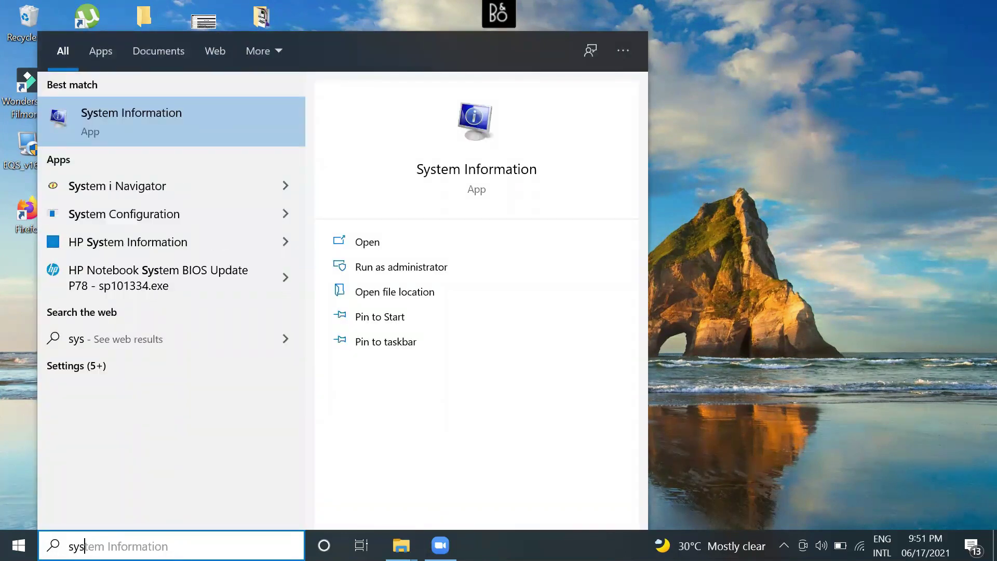
{"action": "key", "text": "Right"}
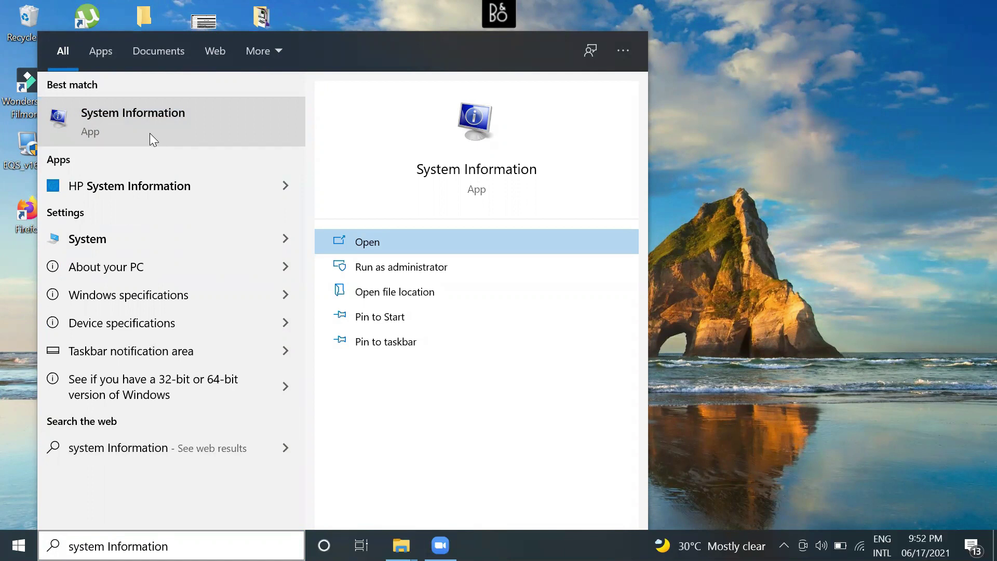
Launch System Information and review the OS, model, processor and BIOS summary.
{"action": "left_click", "coordinate": [149, 133]}
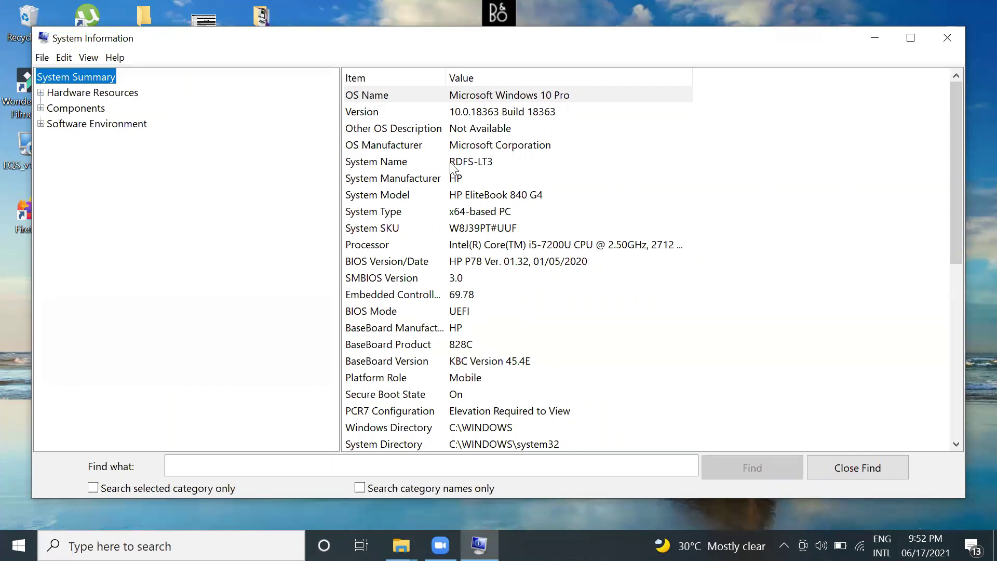
{"action": "scroll", "coordinate": [453, 167], "scroll_direction": "down", "scroll_amount": 3}
{"action": "scroll", "coordinate": [459, 191], "scroll_direction": "down", "scroll_amount": 3}
{"action": "scroll", "coordinate": [467, 221], "scroll_direction": "down", "scroll_amount": 1}
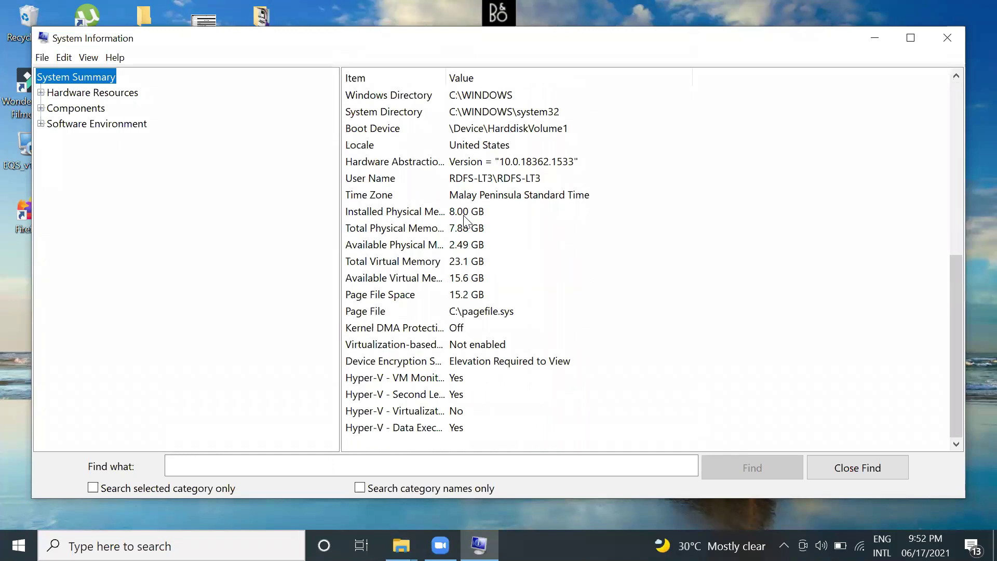
{"action": "scroll", "coordinate": [466, 221], "scroll_direction": "up", "scroll_amount": 1}
{"action": "scroll", "coordinate": [466, 221], "scroll_direction": "up", "scroll_amount": 6}
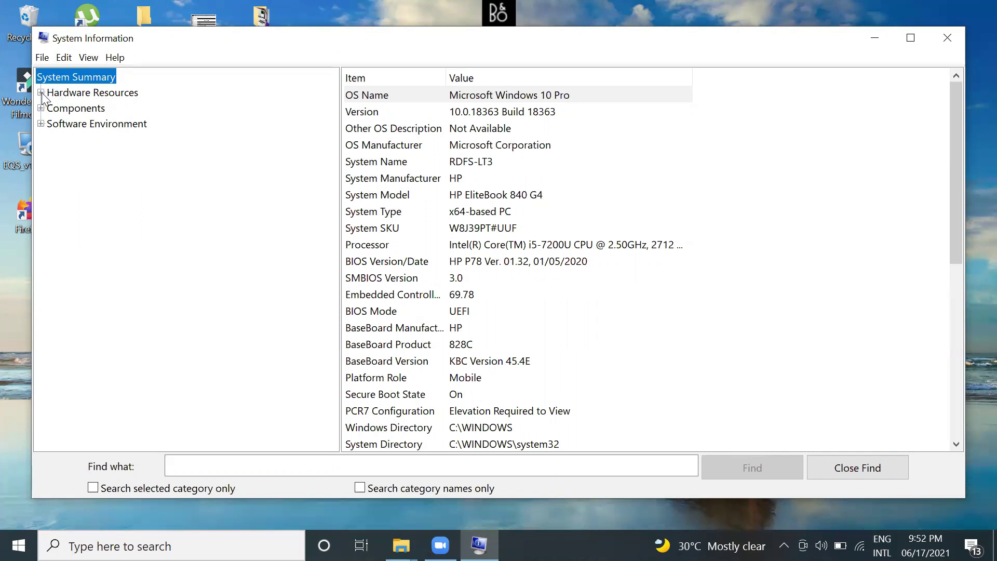
Expand and collapse Hardware Resources, Components and Software Environment, then close System Information.
{"action": "left_click", "coordinate": [42, 93]}
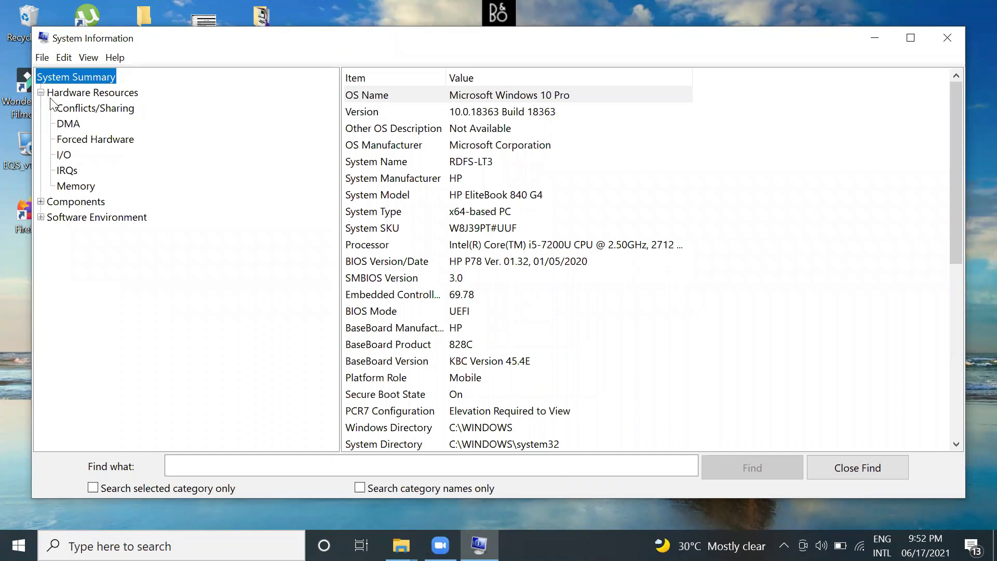
{"action": "left_click", "coordinate": [41, 92]}
{"action": "left_click", "coordinate": [41, 109]}
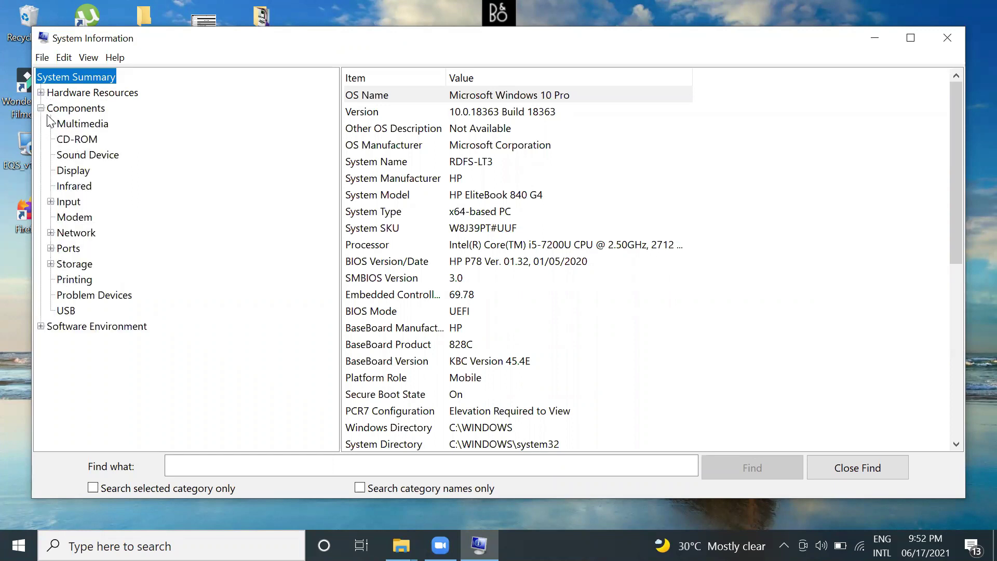
{"action": "left_click", "coordinate": [40, 108]}
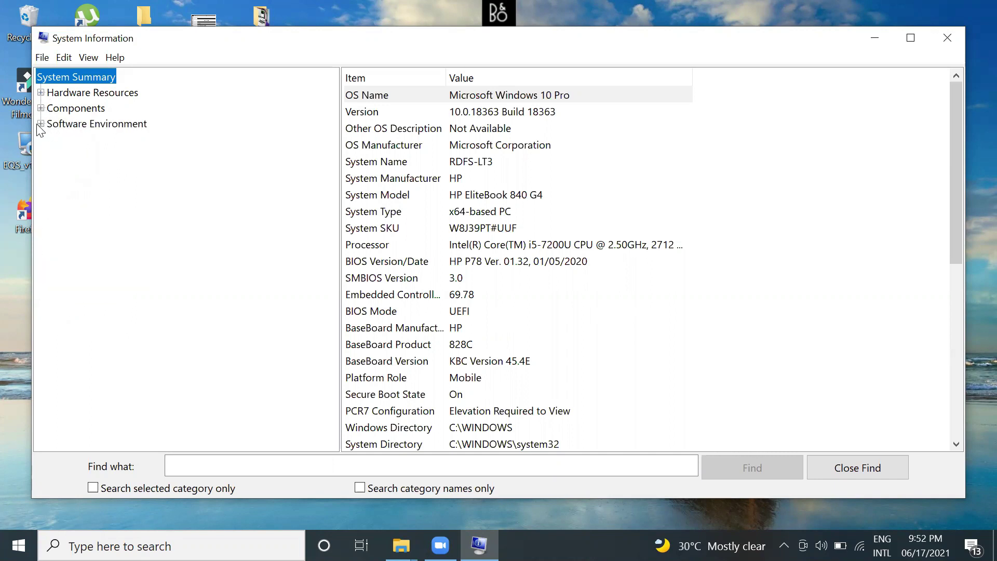
{"action": "left_click", "coordinate": [40, 124]}
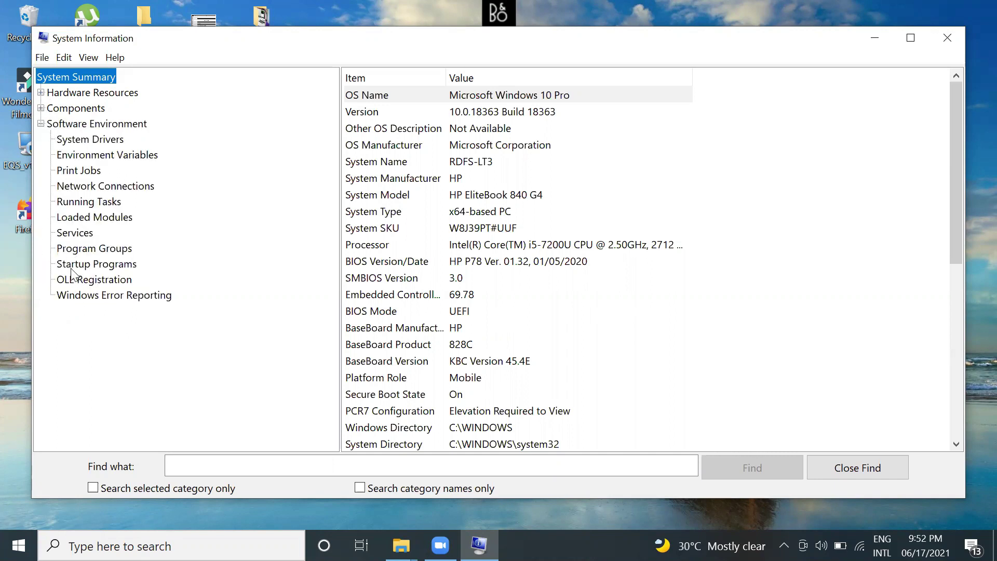
{"action": "left_click", "coordinate": [41, 124]}
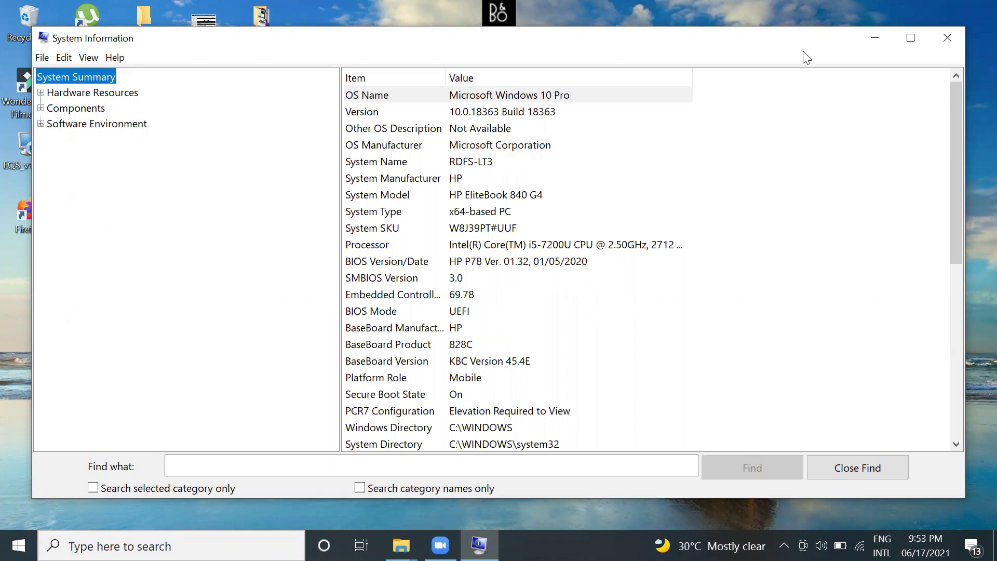
{"action": "left_click", "coordinate": [948, 41]}
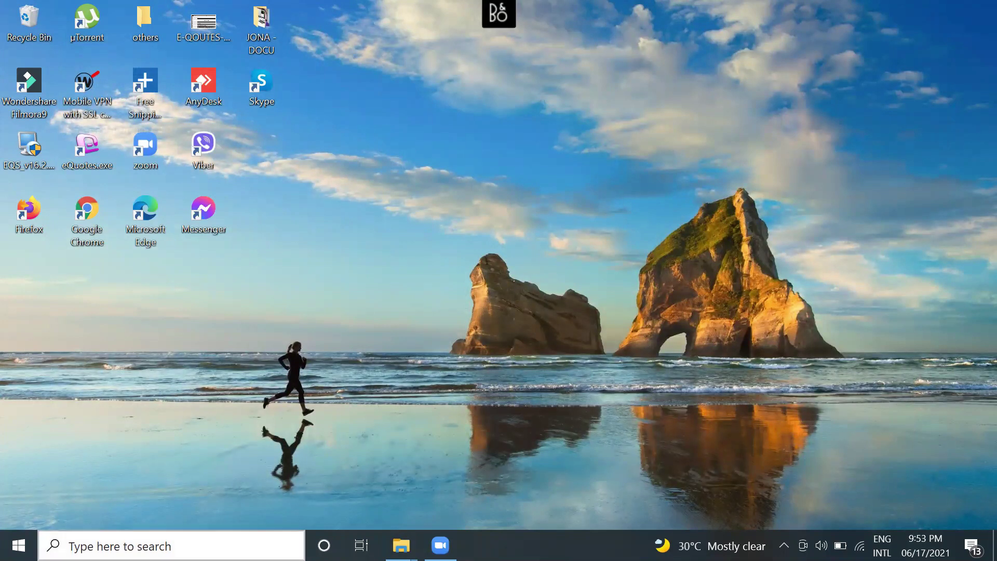
Search for "command prompt" so Command Prompt shows as Best match.
{"action": "left_click", "coordinate": [117, 546]}
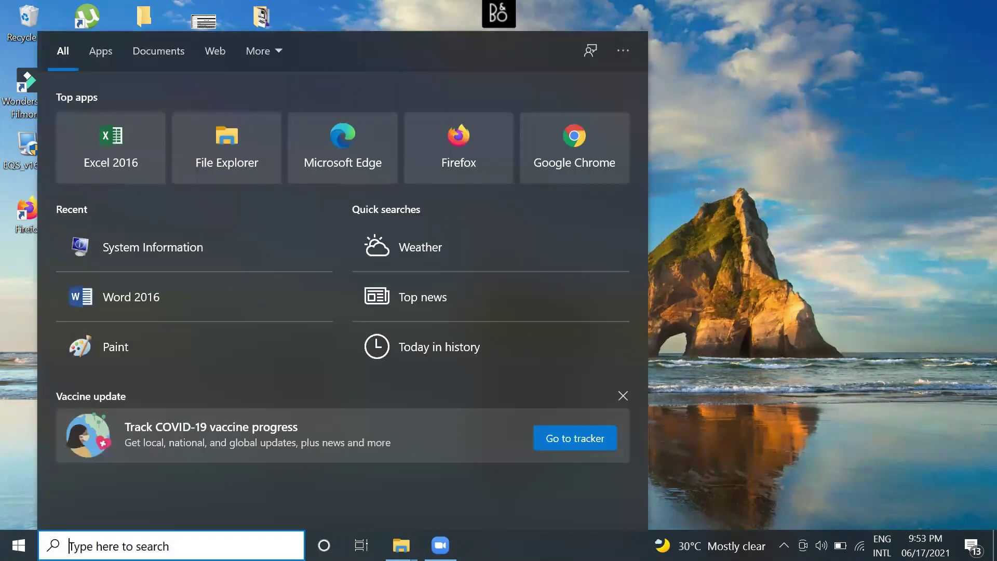
{"action": "type", "text": "comman"}
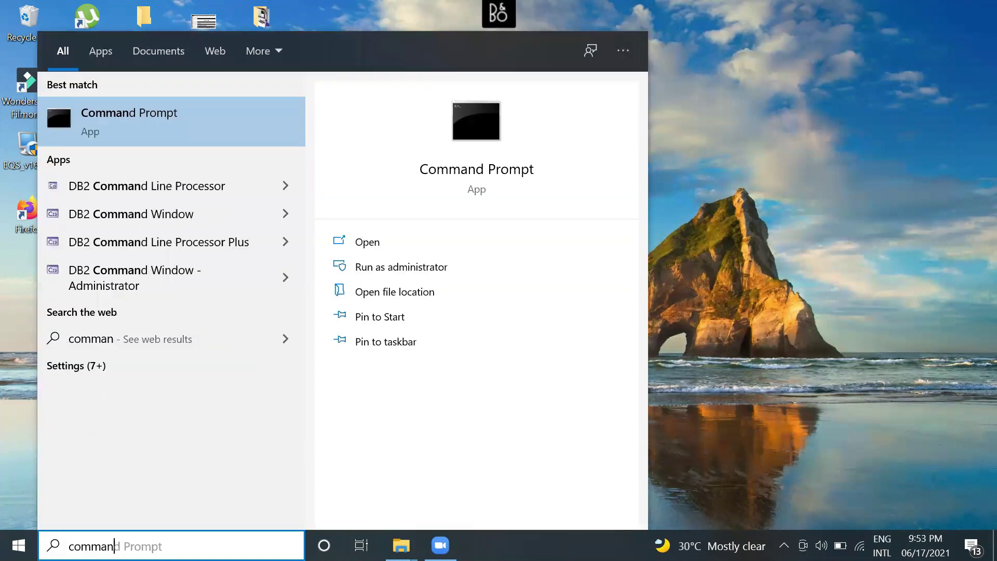
{"action": "key", "text": "Right"}
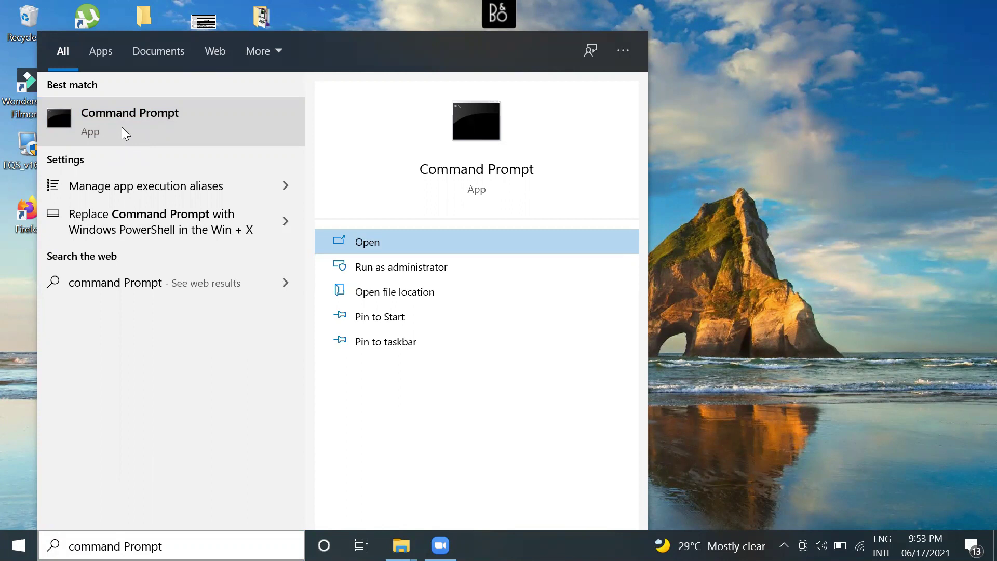
Launch Command Prompt, move its window right, and run systeminfo.
{"action": "left_click", "coordinate": [125, 126]}
{"action": "left_click", "coordinate": [704, 106]}
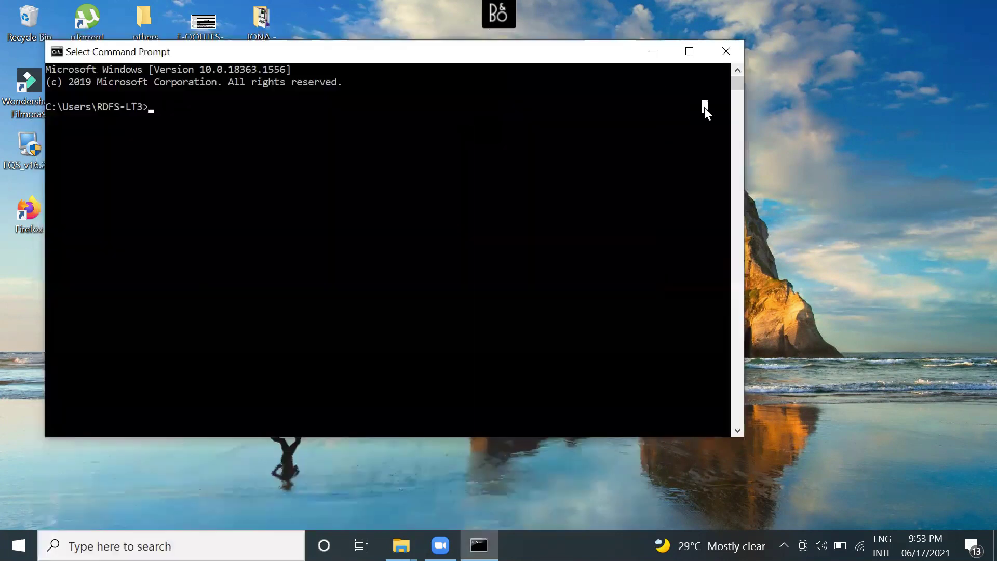
{"action": "left_click_drag", "start_coordinate": [577, 62], "coordinate": [626, 63]}
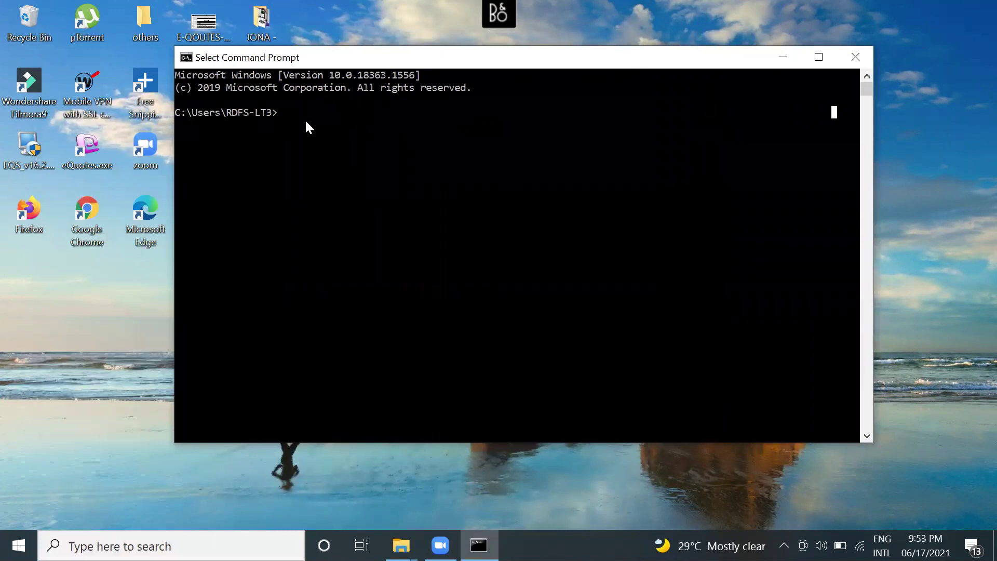
{"action": "type", "text": "syste"}
{"action": "type", "text": "m"}
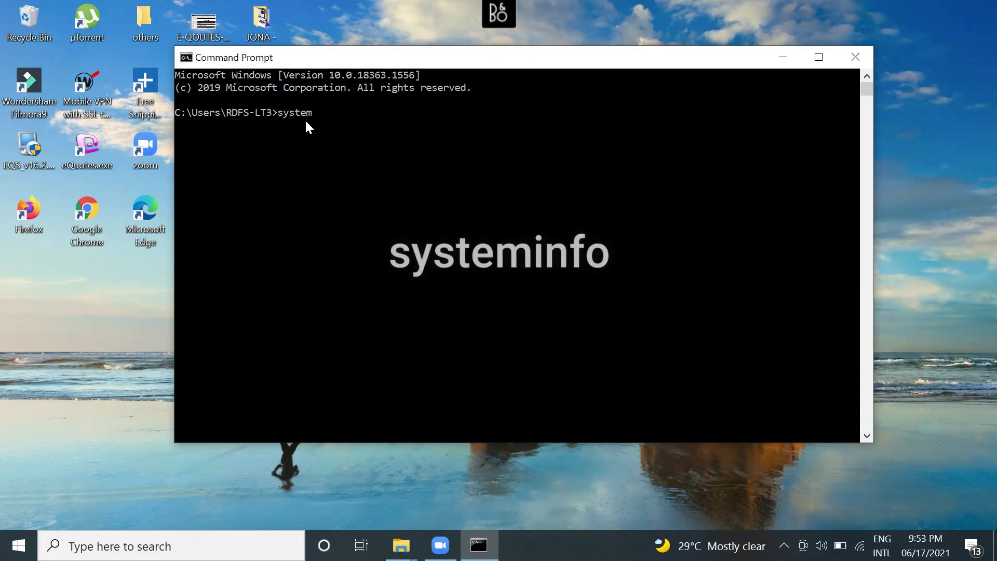
{"action": "type", "text": "info"}
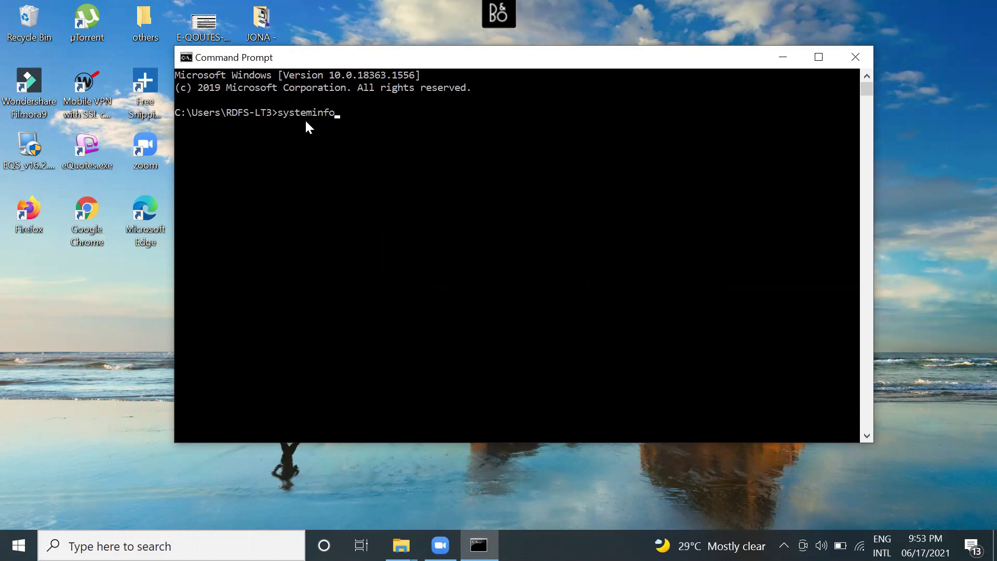
{"action": "key", "text": "Return"}
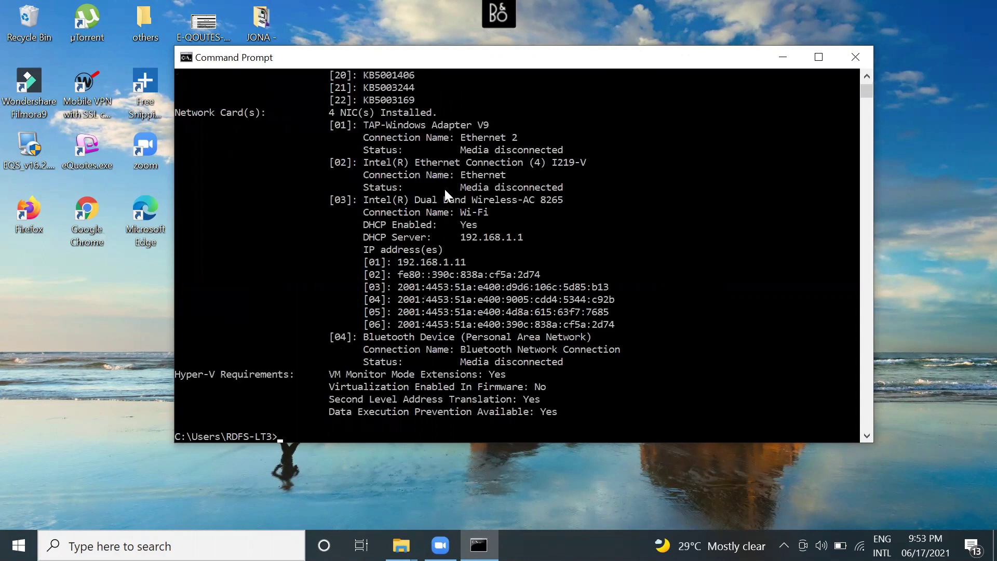
{"action": "scroll", "coordinate": [446, 190], "scroll_direction": "up", "scroll_amount": 8}
{"action": "scroll", "coordinate": [445, 191], "scroll_direction": "up", "scroll_amount": 7}
{"action": "scroll", "coordinate": [445, 189], "scroll_direction": "up", "scroll_amount": 1}
{"action": "scroll", "coordinate": [447, 189], "scroll_direction": "up", "scroll_amount": 6}
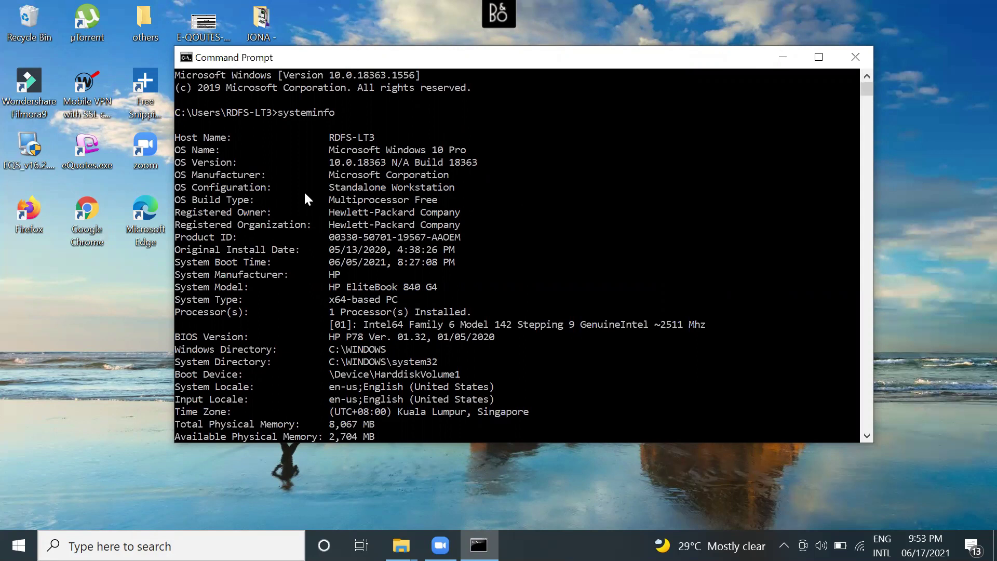
{"action": "scroll", "coordinate": [304, 199], "scroll_direction": "down", "scroll_amount": 2}
{"action": "scroll", "coordinate": [305, 200], "scroll_direction": "down", "scroll_amount": 1}
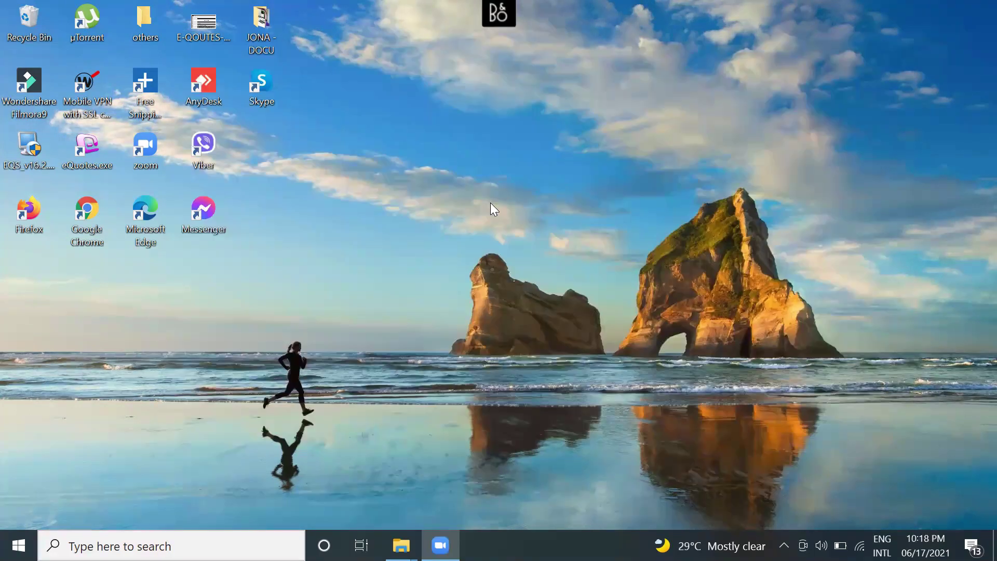